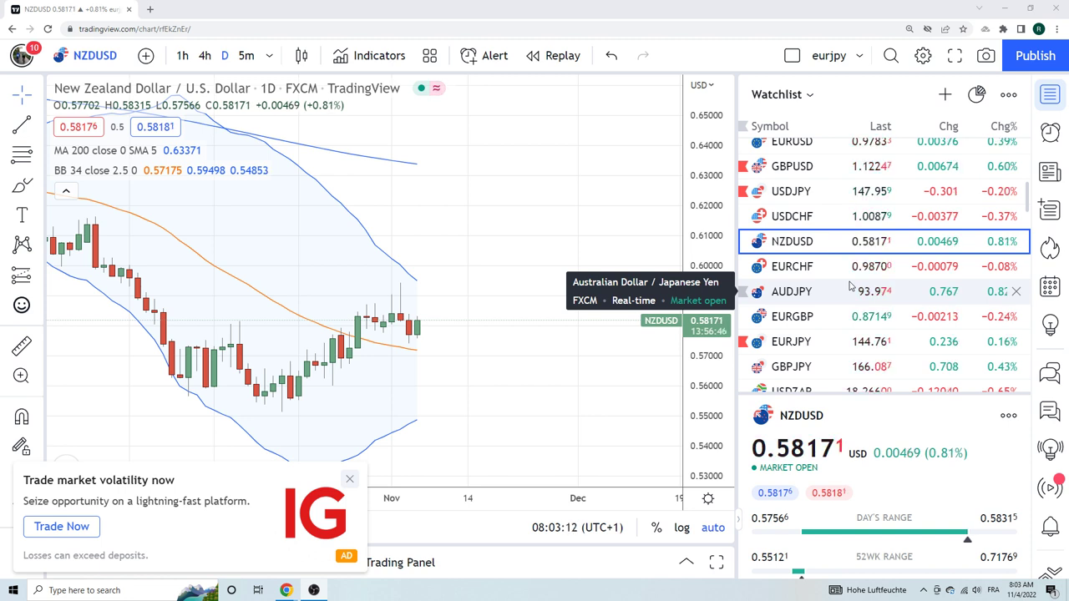
Load the US10Y daily chart from the watchlist.
scroll(875, 289, up, 3)
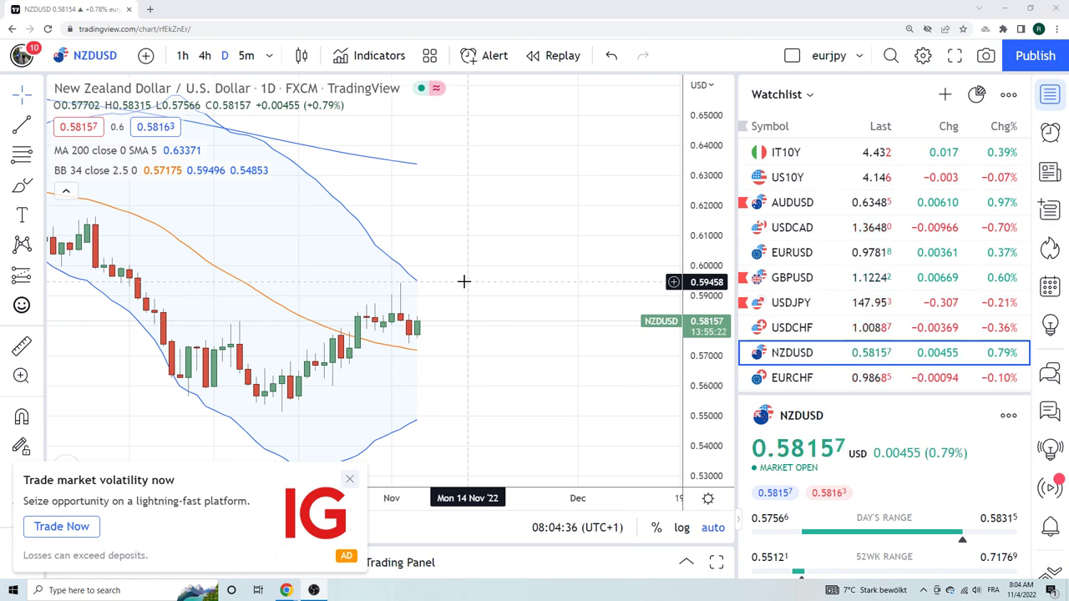
click(795, 186)
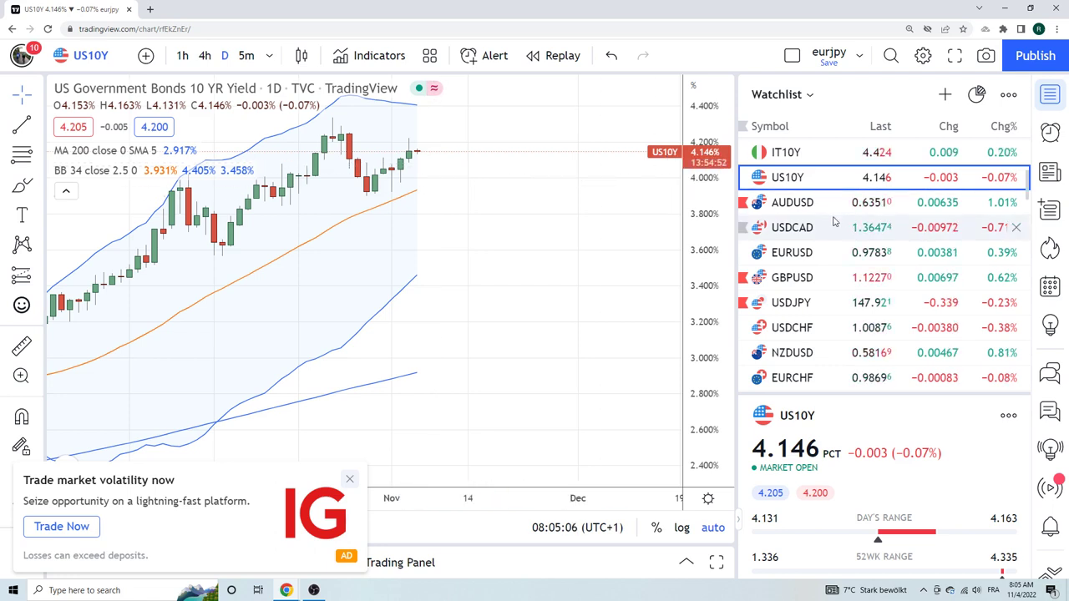
Step through the AUDUSD and USDCAD daily charts, then load EURUSD.
click(793, 203)
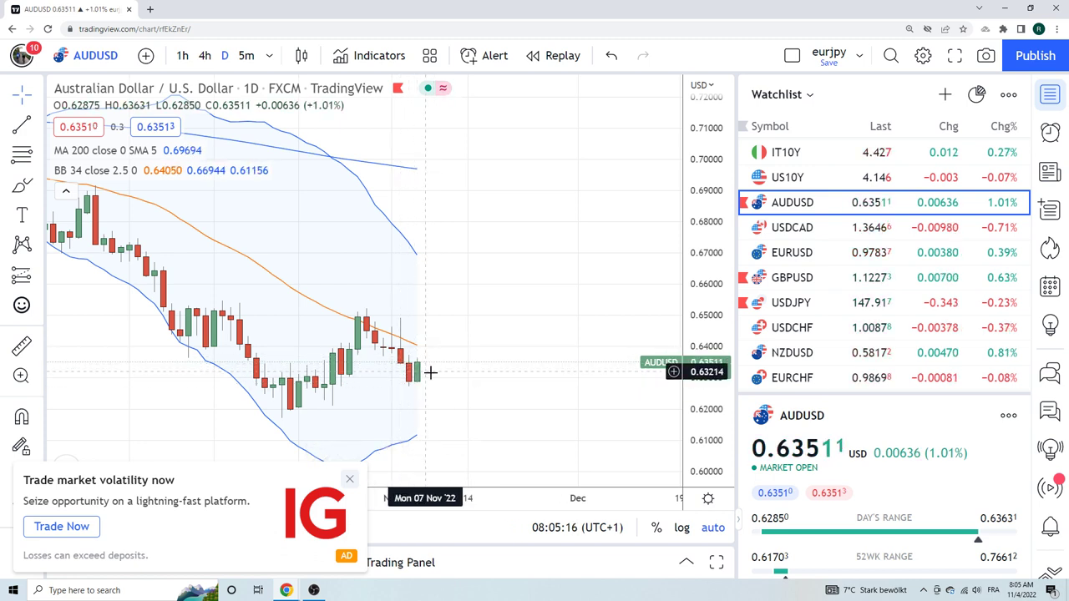
key(Down)
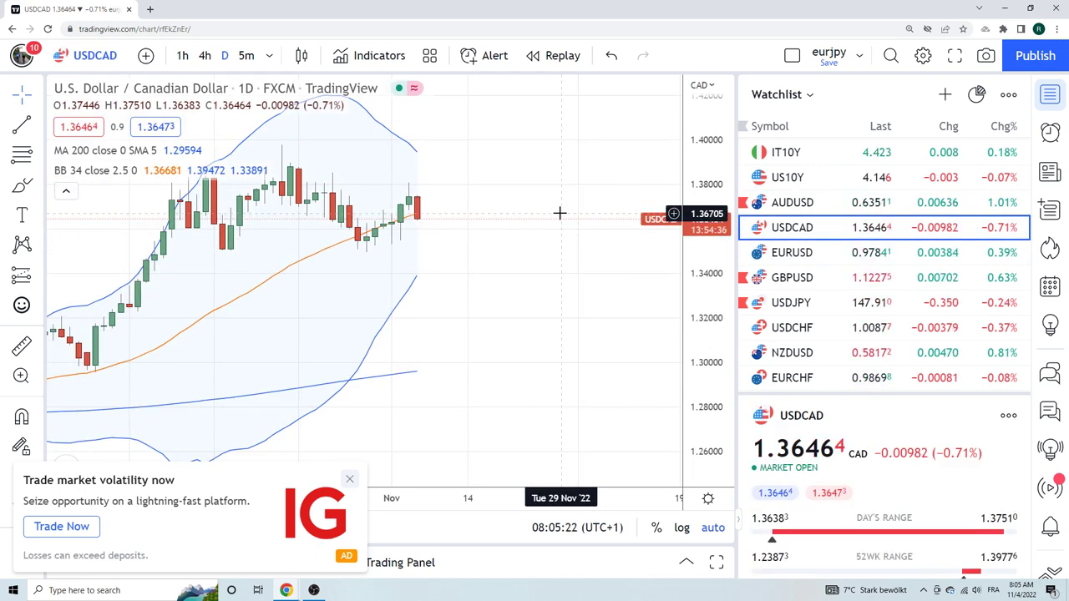
scroll(831, 227, up, 2)
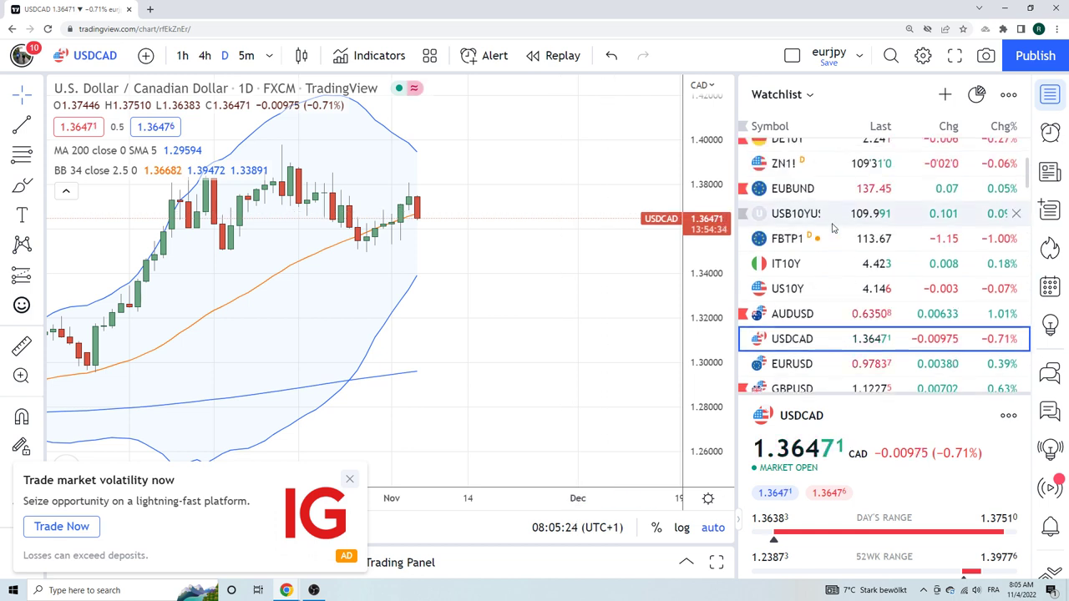
scroll(831, 227, up, 3)
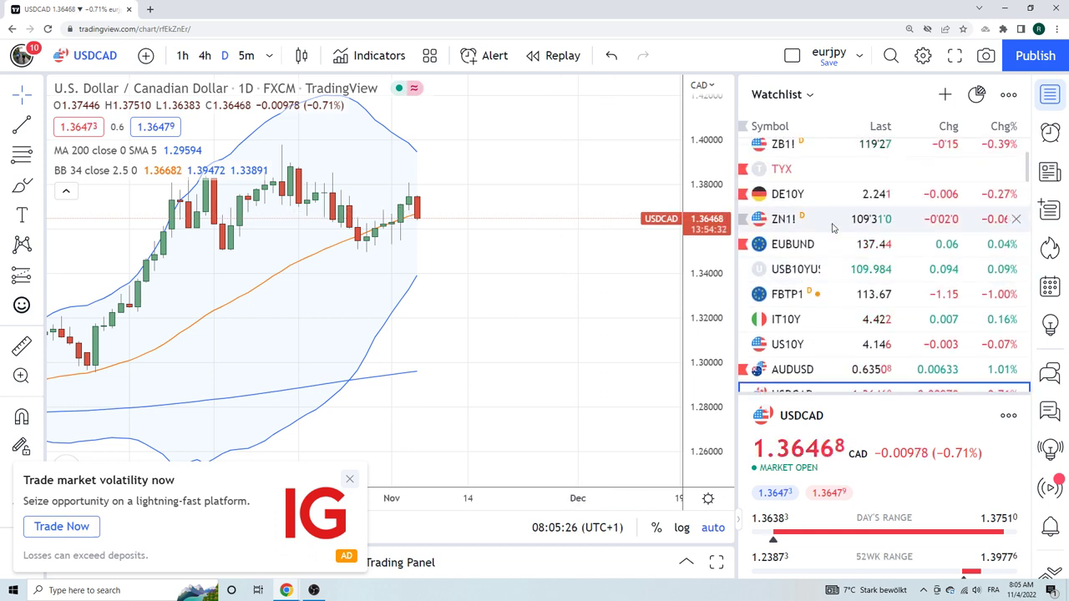
scroll(831, 227, up, 2)
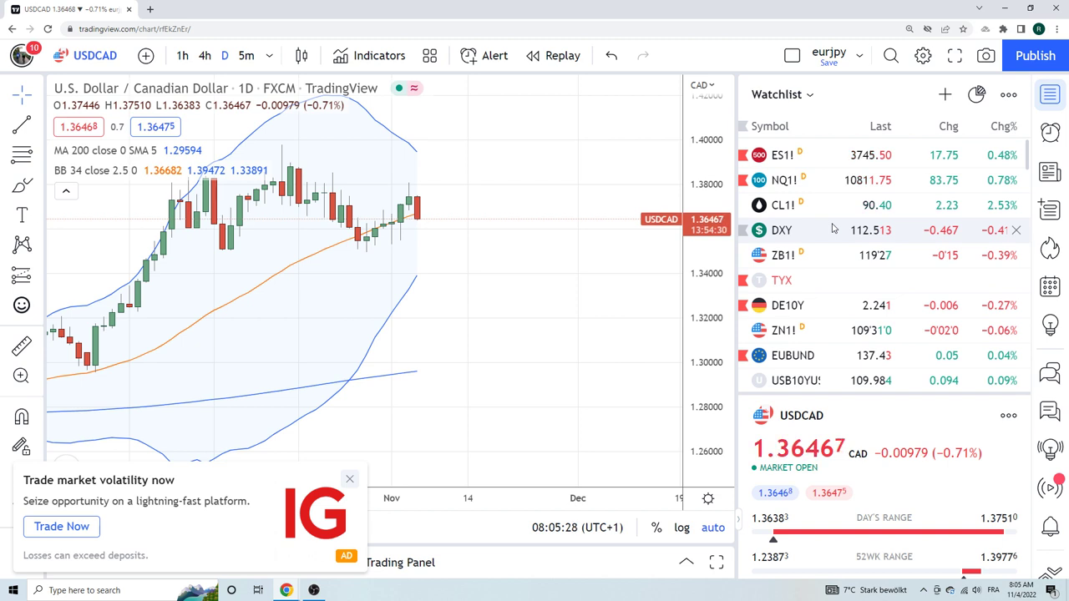
scroll(831, 227, down, 2)
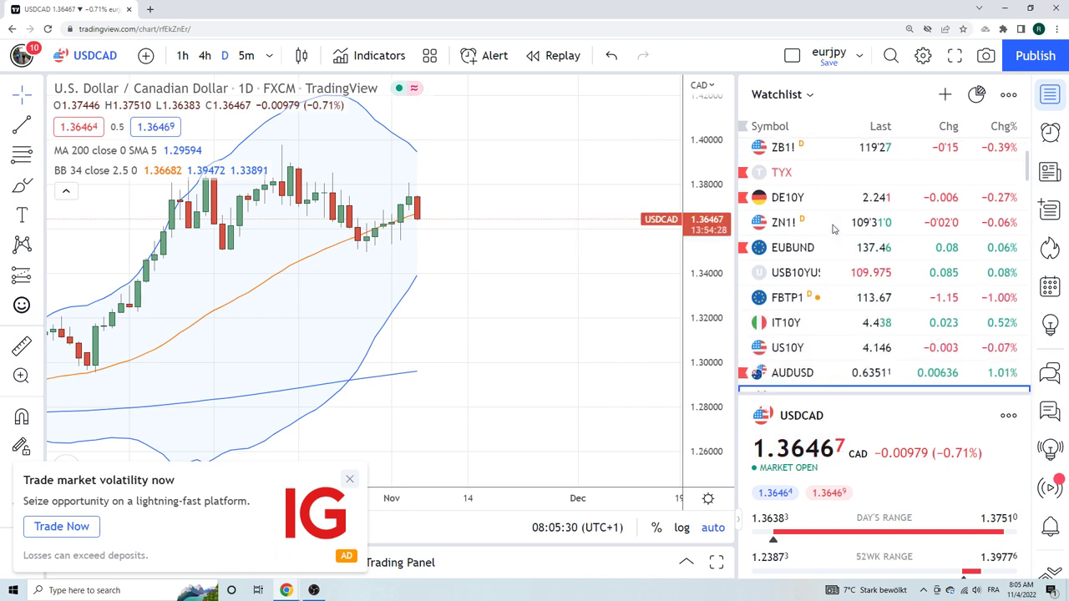
scroll(831, 227, down, 3)
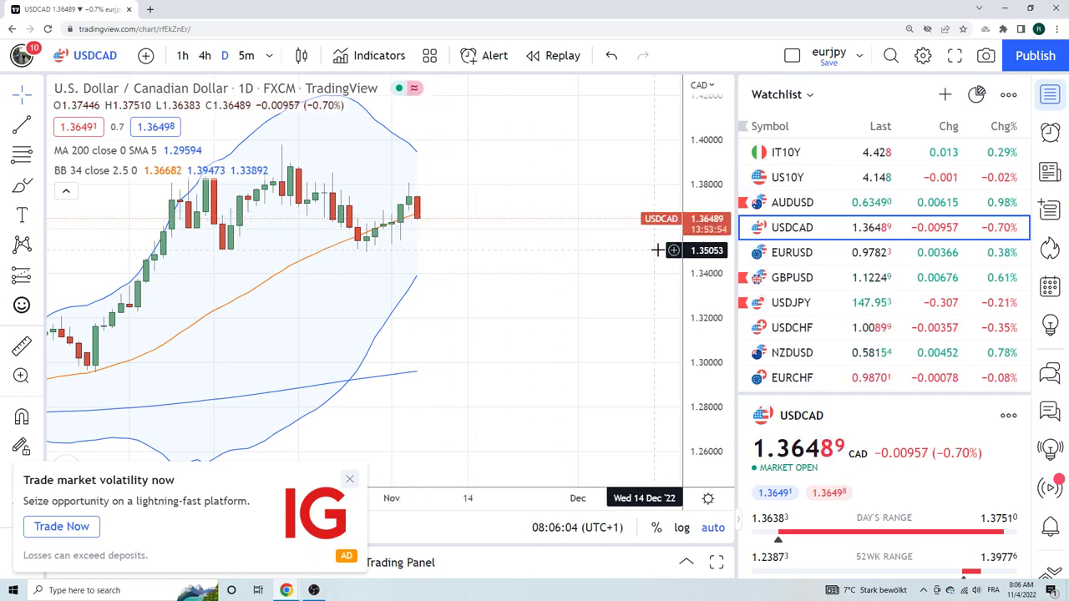
click(802, 252)
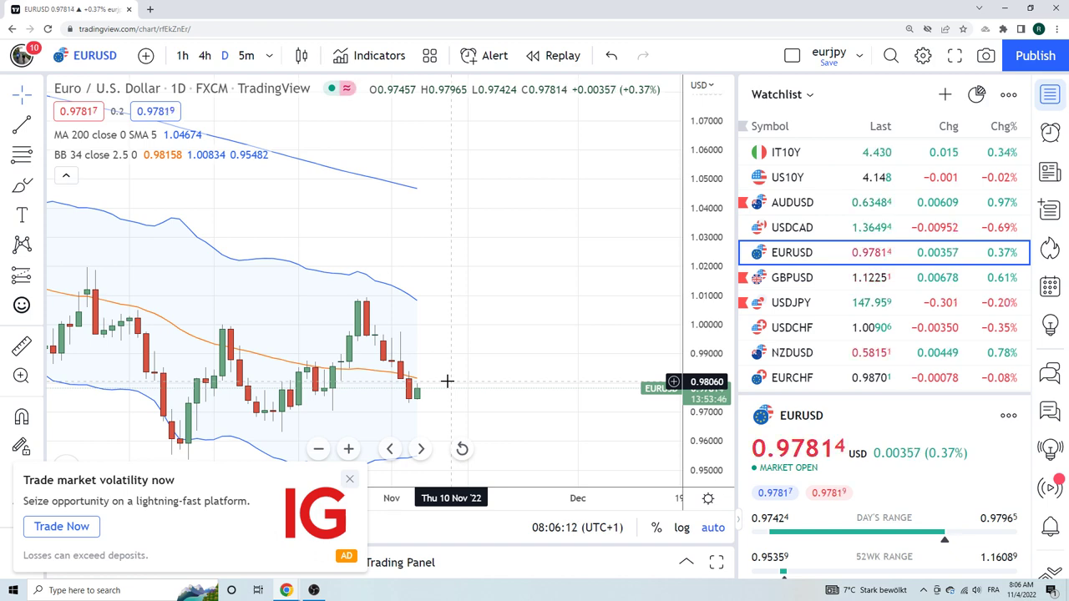
Show the GBPUSD daily chart, then switch to USDJPY.
click(776, 279)
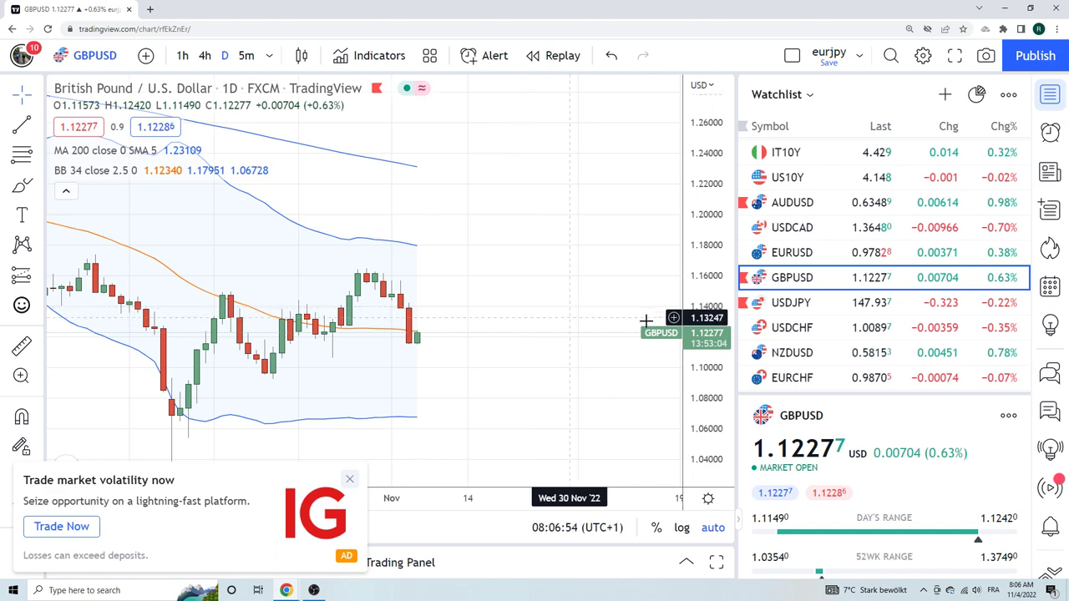
click(799, 309)
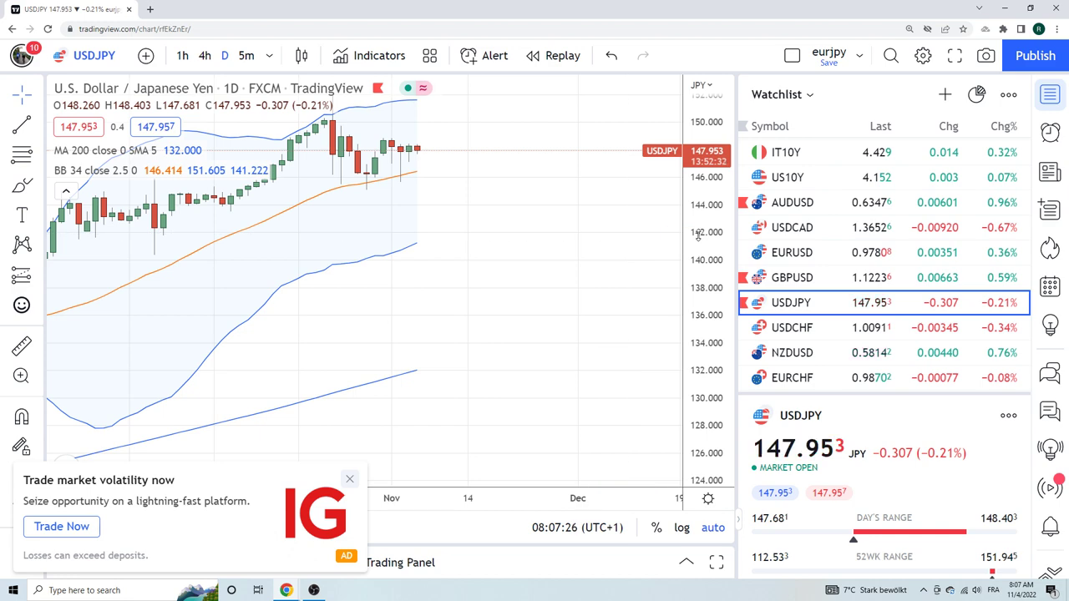
Cycle the chart through USDCHF and AUDJPY, finishing on EURGBP.
click(797, 329)
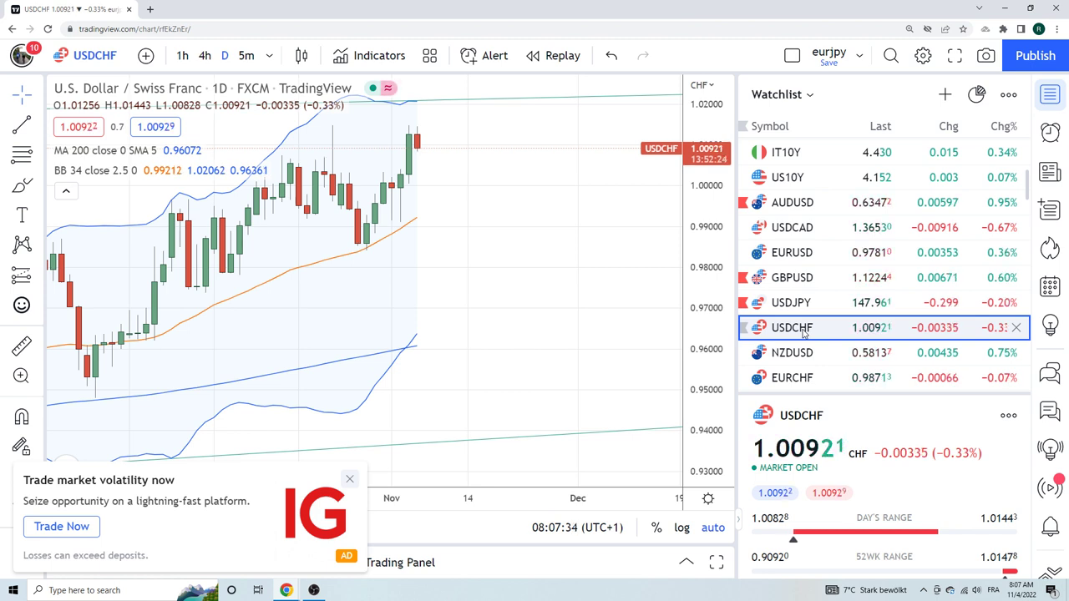
scroll(804, 334, down, 1)
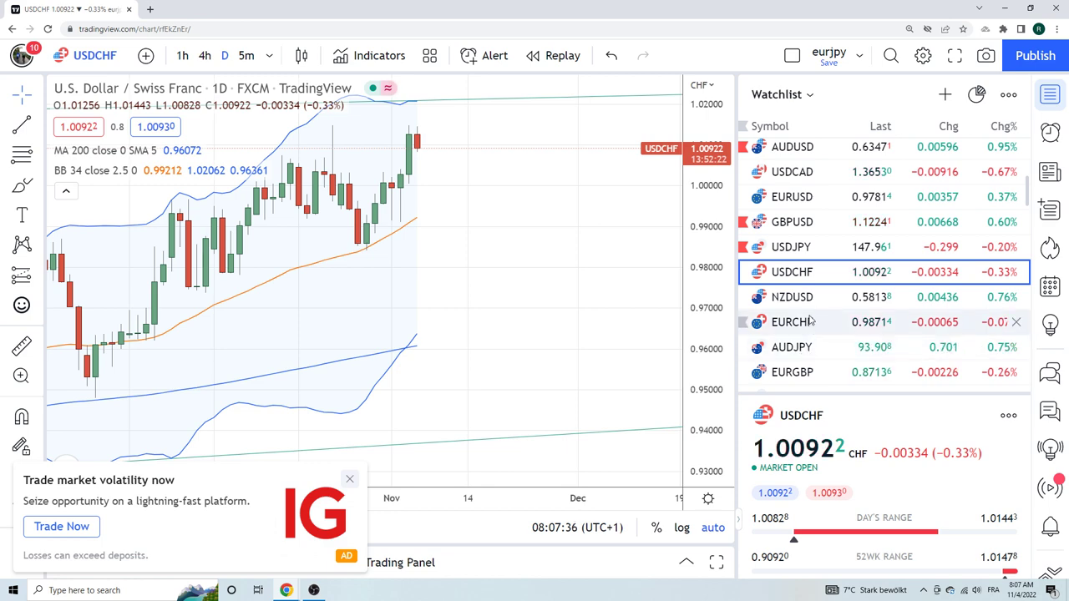
click(793, 346)
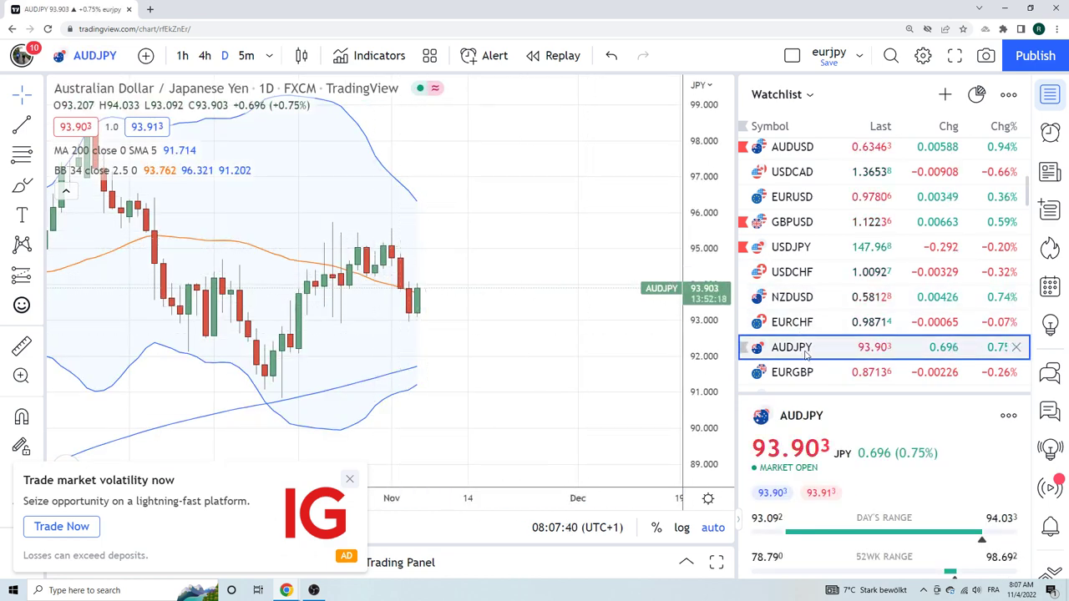
click(789, 372)
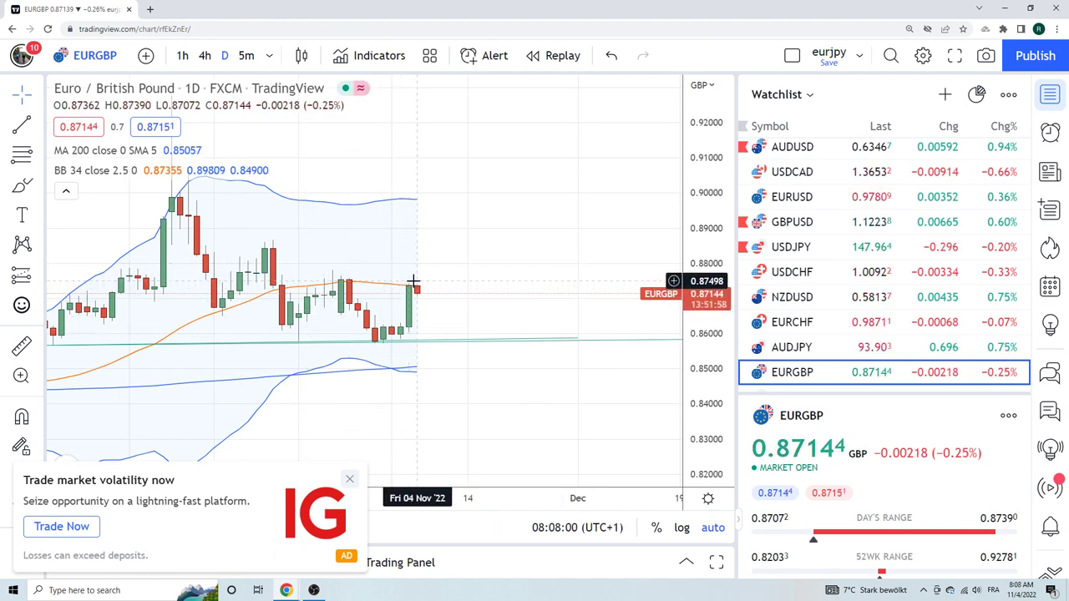
Review the EURJPY and USDZAR daily charts.
scroll(821, 242, down, 1)
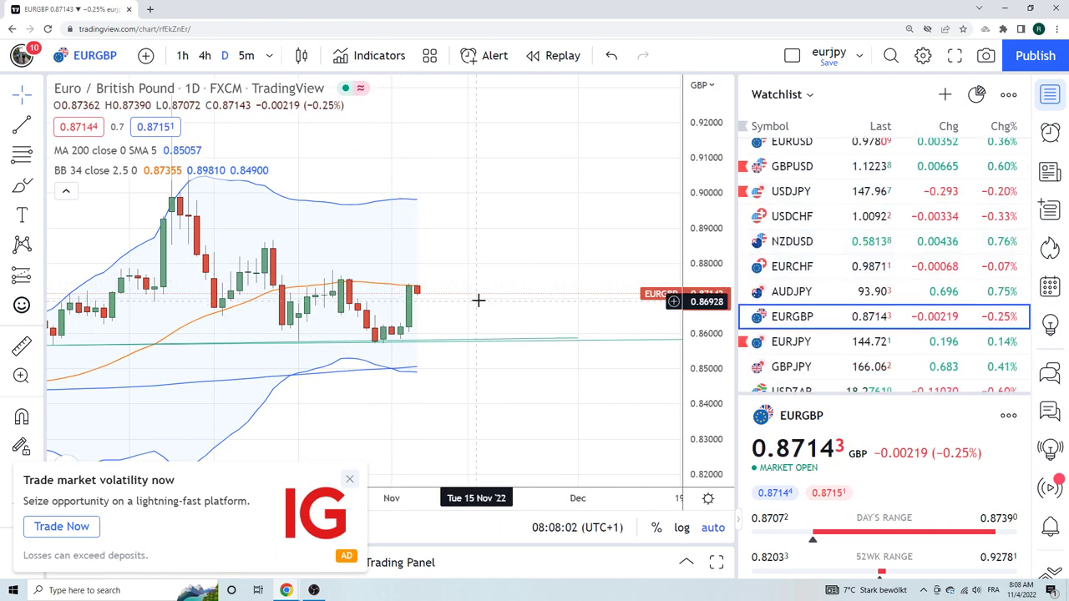
click(810, 340)
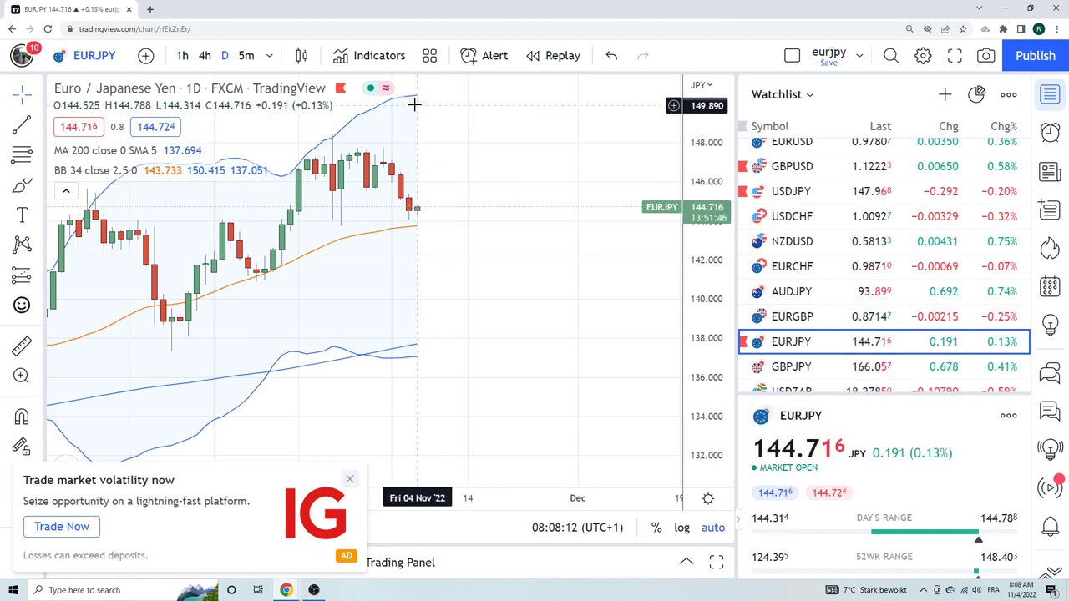
scroll(843, 287, down, 2)
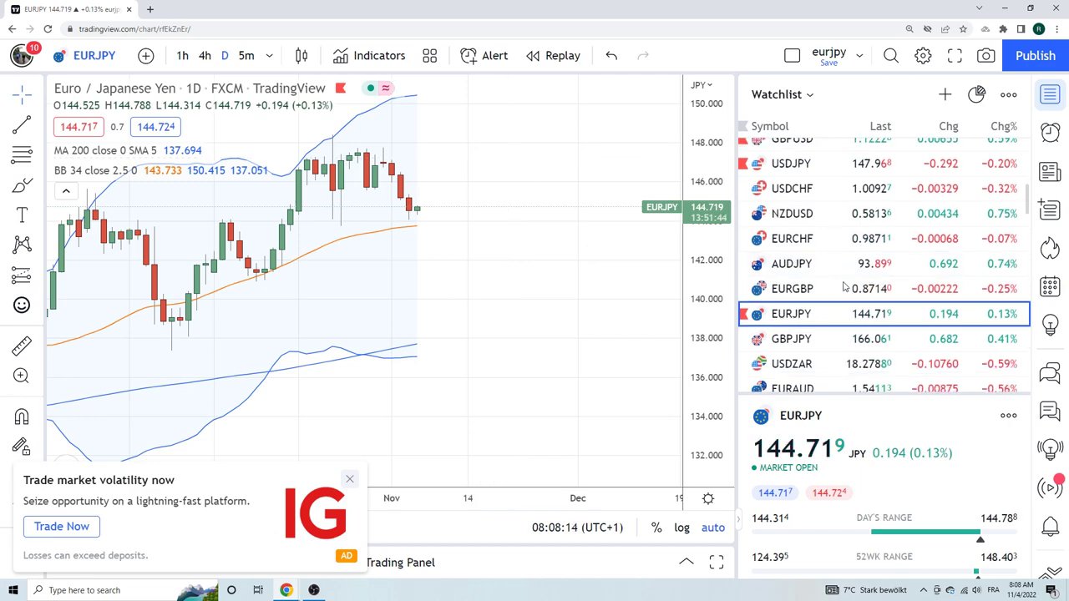
click(789, 334)
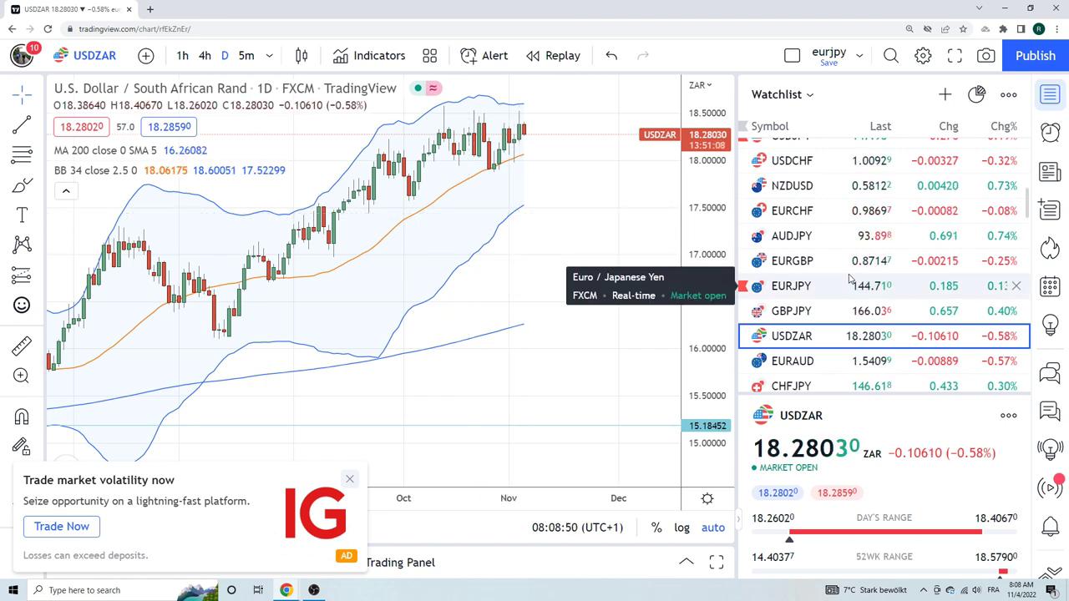
Show EURAUD, then CHFJPY, and bring the crypto symbols into view.
scroll(849, 280, down, 1)
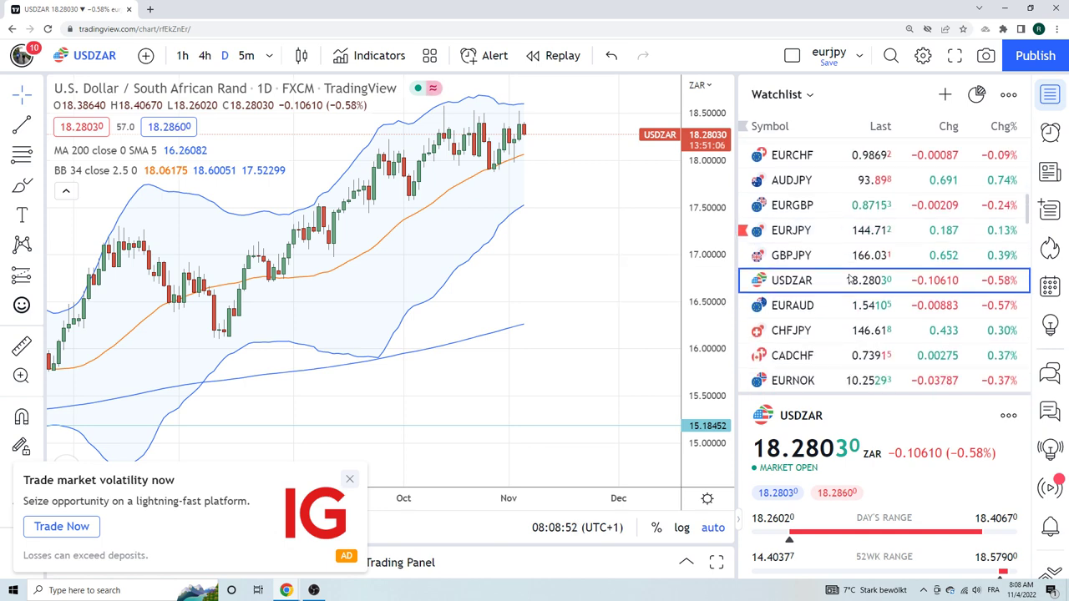
click(793, 307)
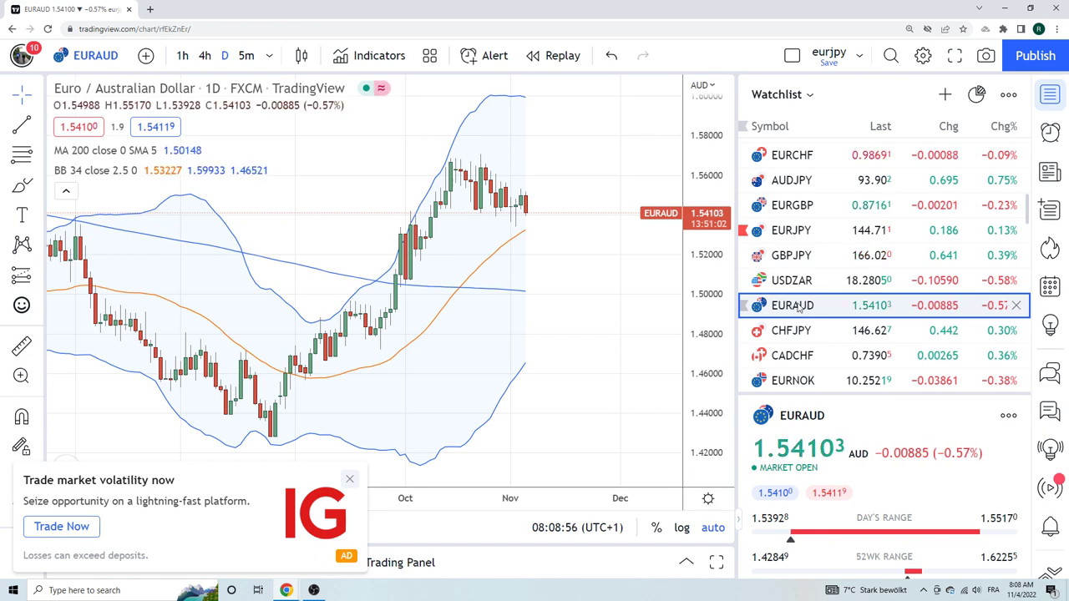
key(Down)
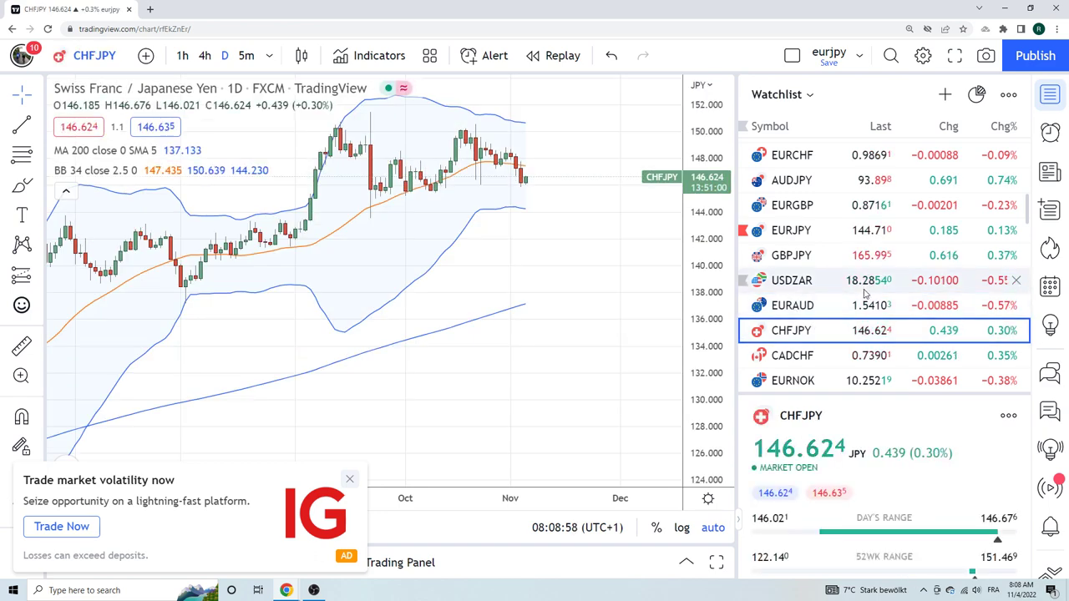
scroll(835, 301, down, 1)
scroll(862, 286, down, 2)
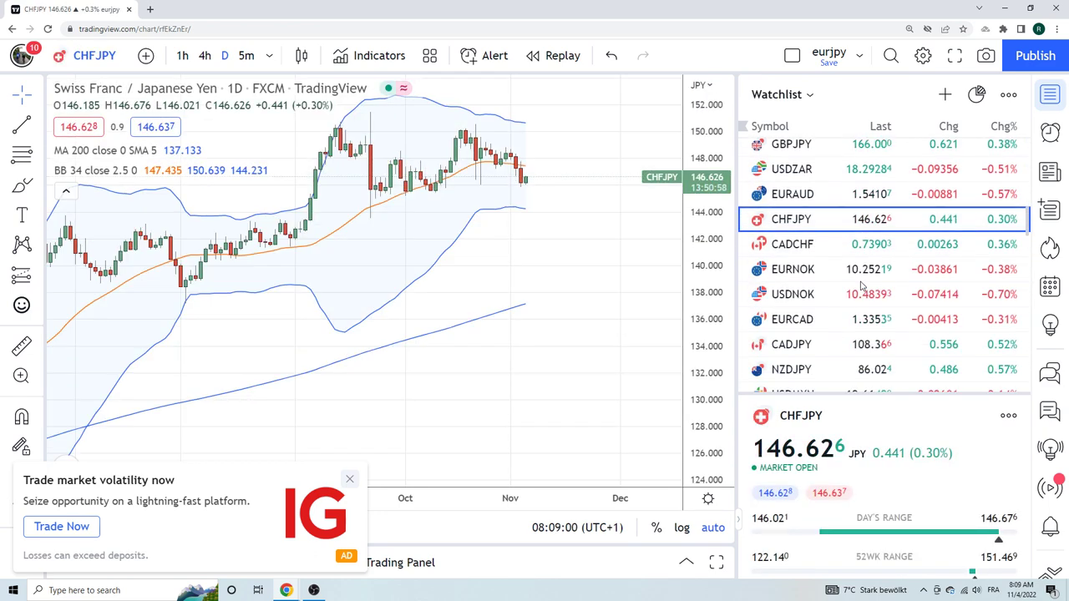
scroll(862, 285, down, 1)
scroll(861, 285, down, 5)
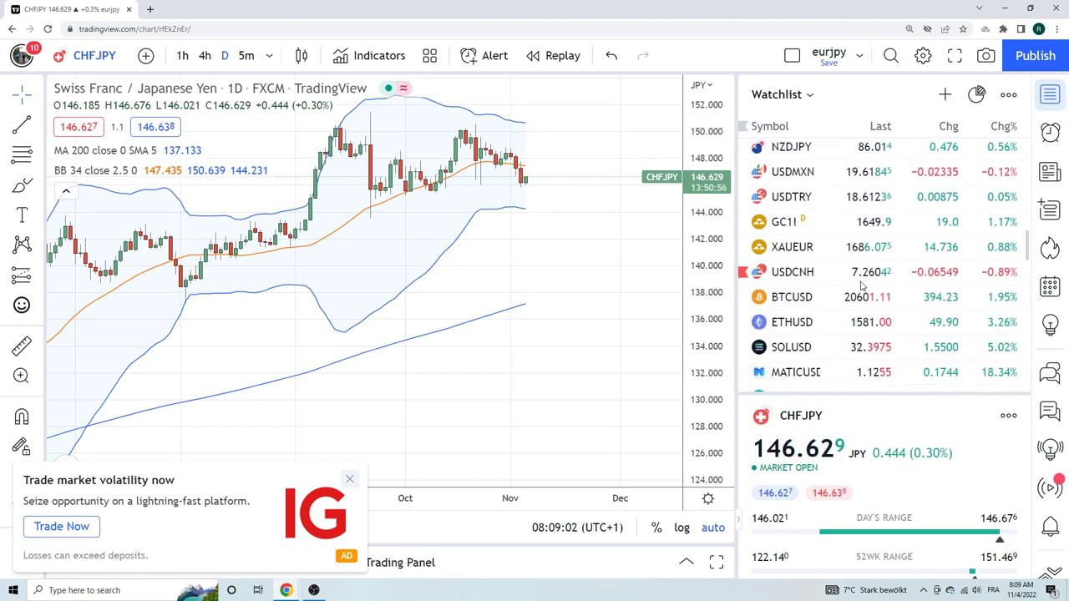
Load the MATICUSD daily chart from the watchlist.
click(799, 264)
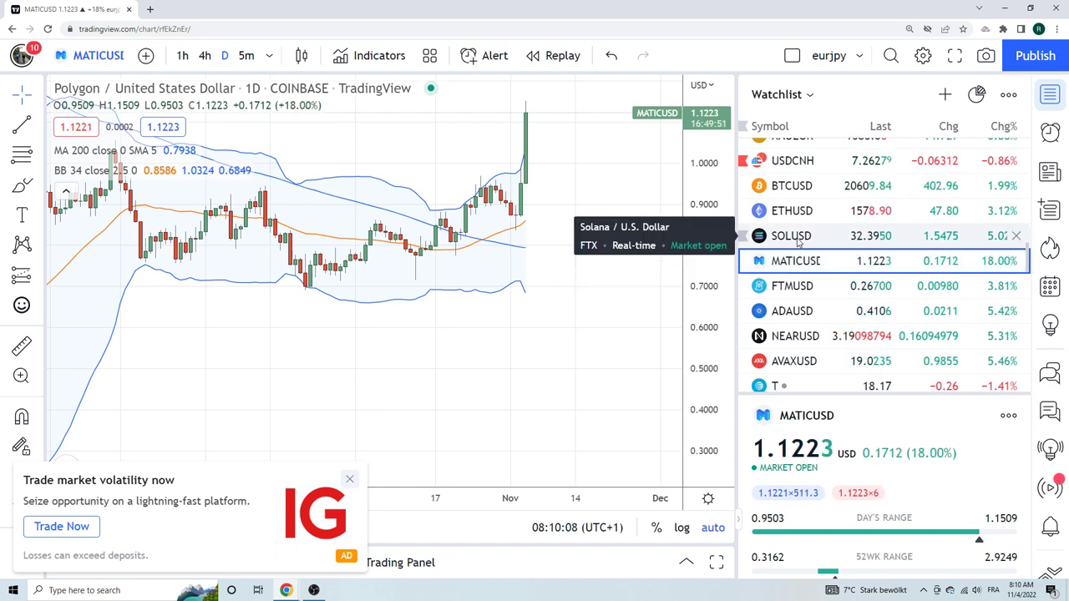
Show SOLUSD, then the ETHUSD daily chart zoomed out.
click(823, 236)
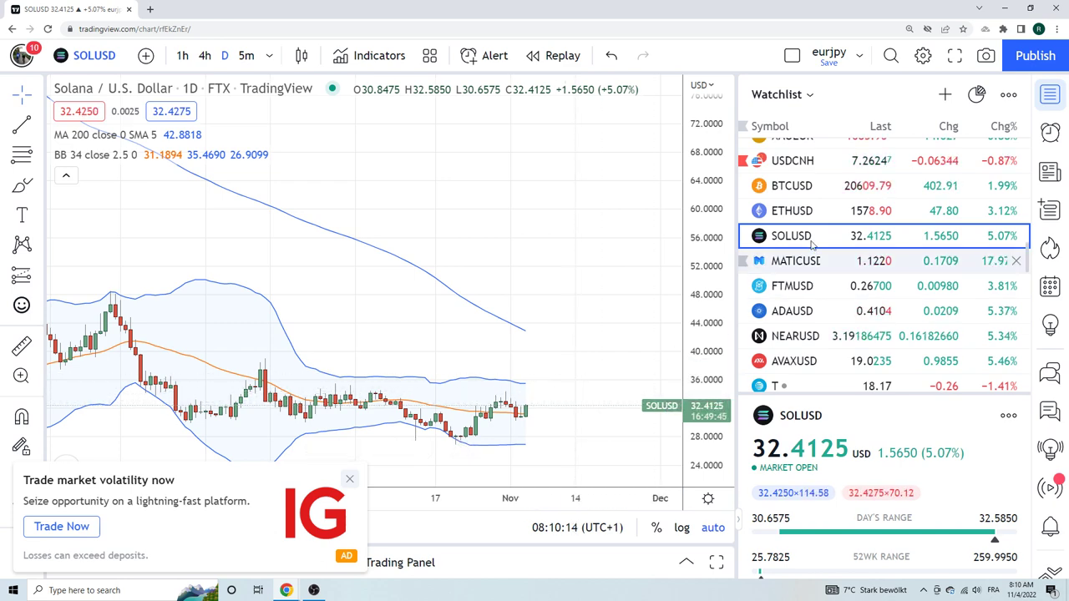
click(802, 214)
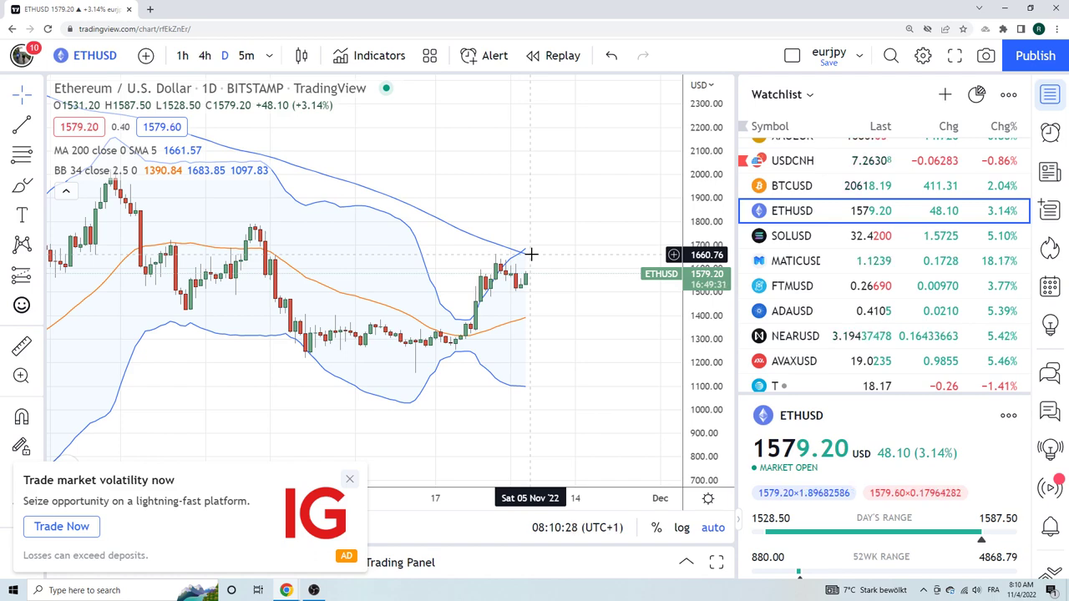
scroll(531, 254, down, 5)
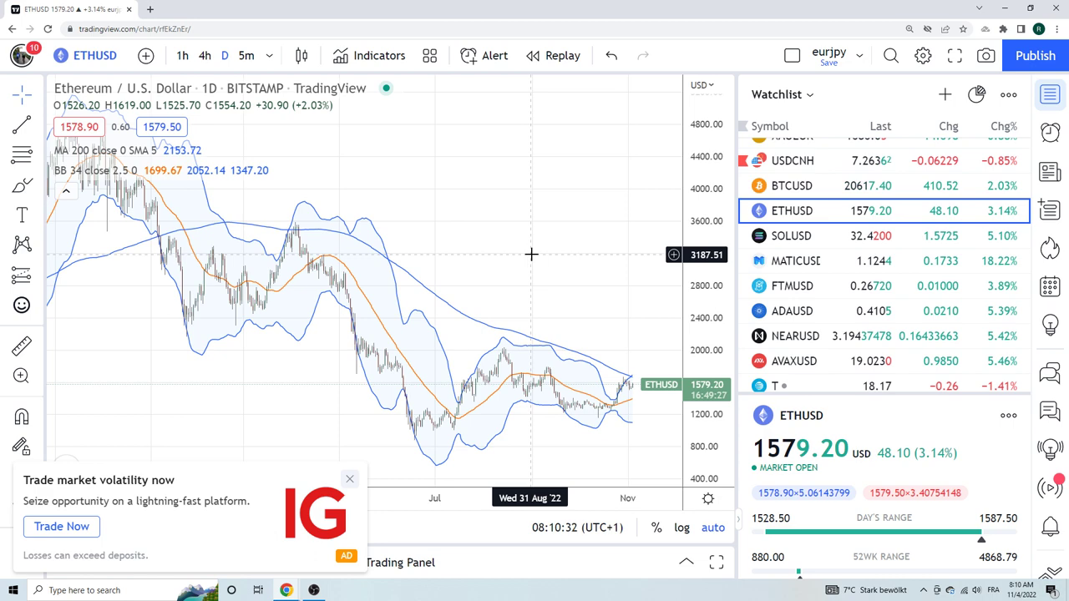
Close the IG ad and the 'Go ad-free' popup.
click(349, 478)
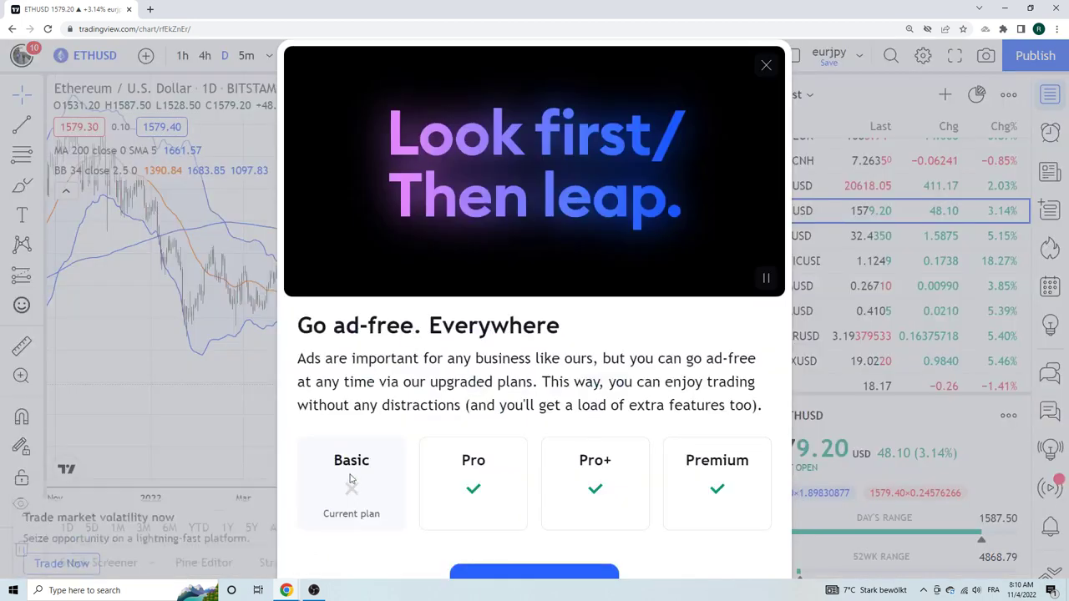
click(766, 64)
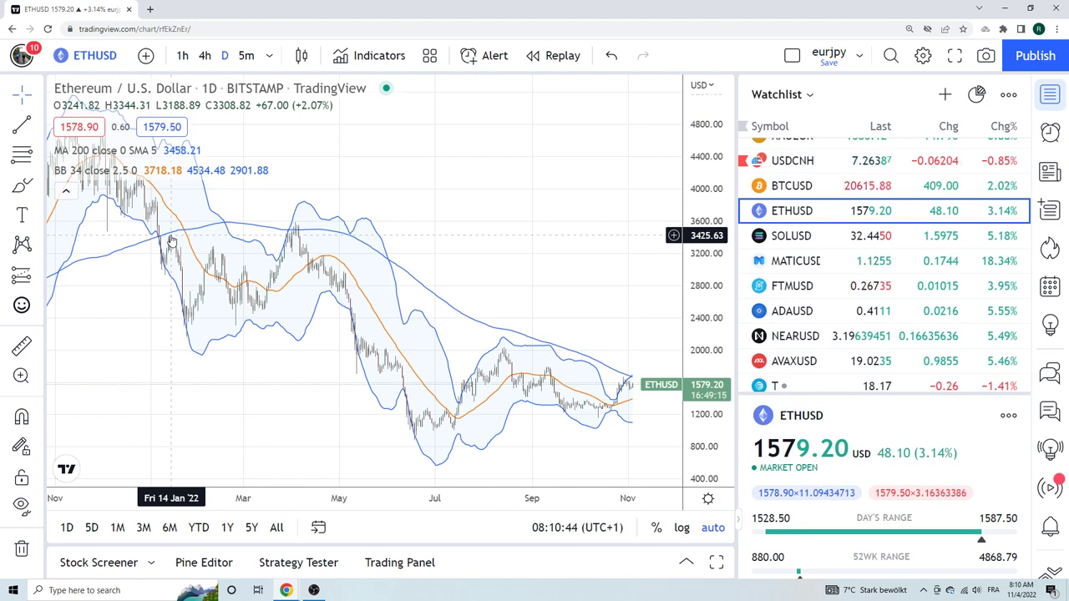
scroll(394, 334, up, 3)
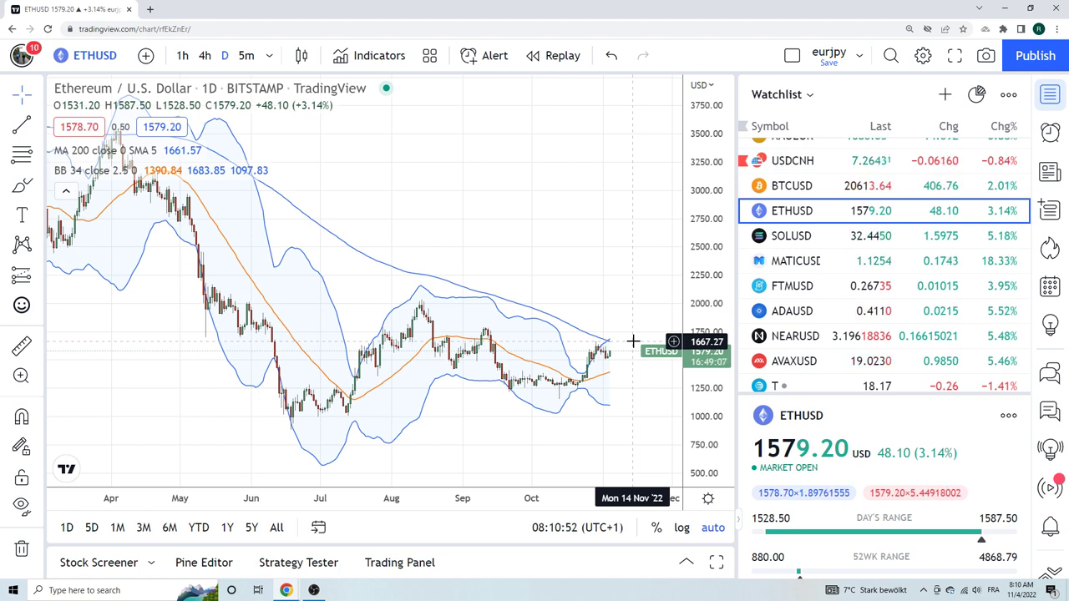
scroll(420, 303, down, 5)
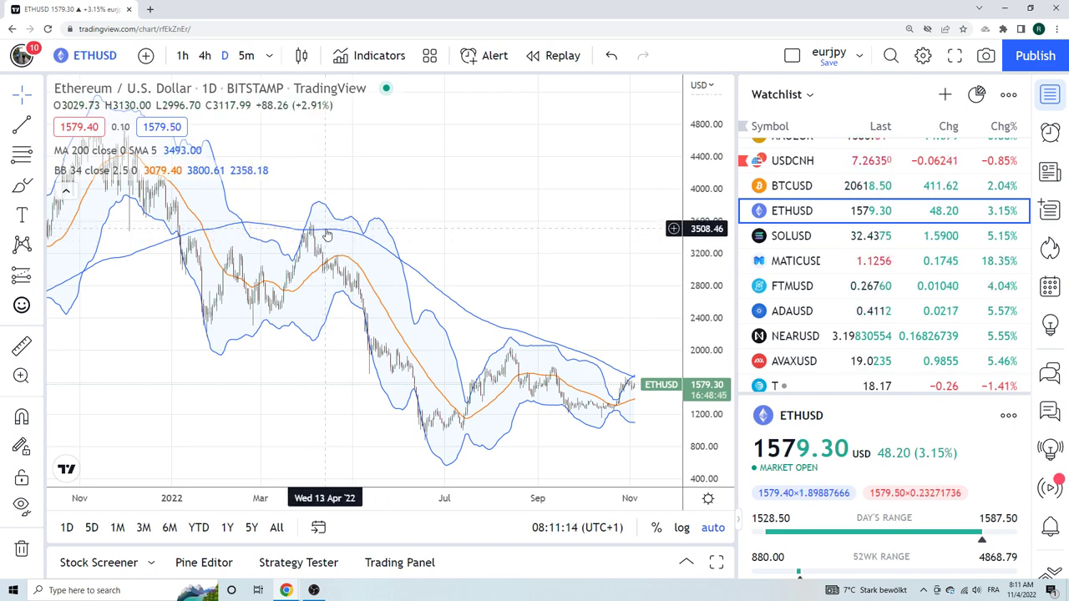
scroll(298, 336, up, 2)
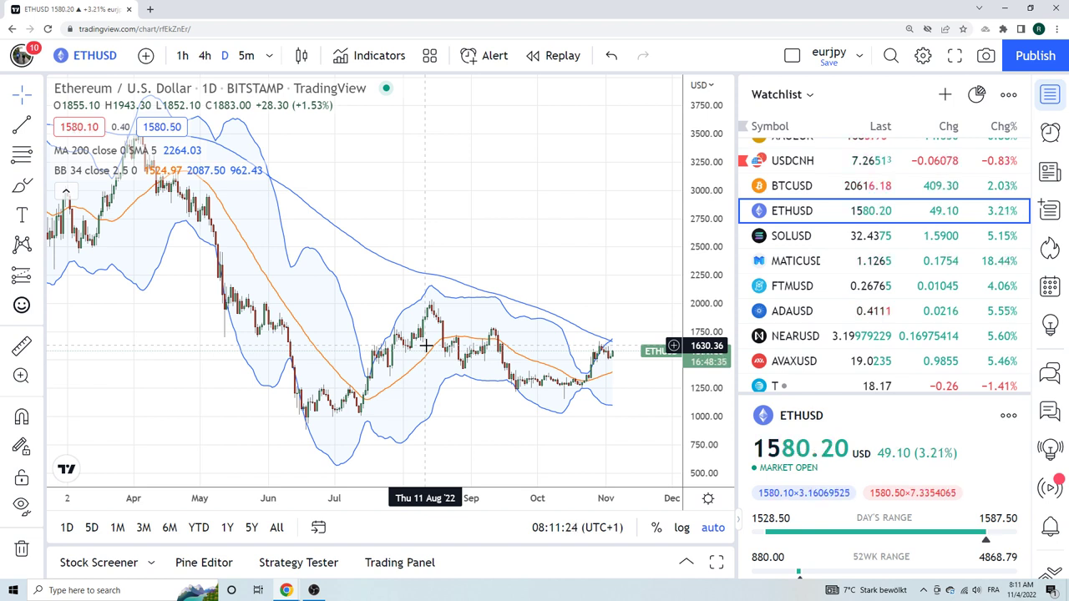
scroll(411, 300, down, 1)
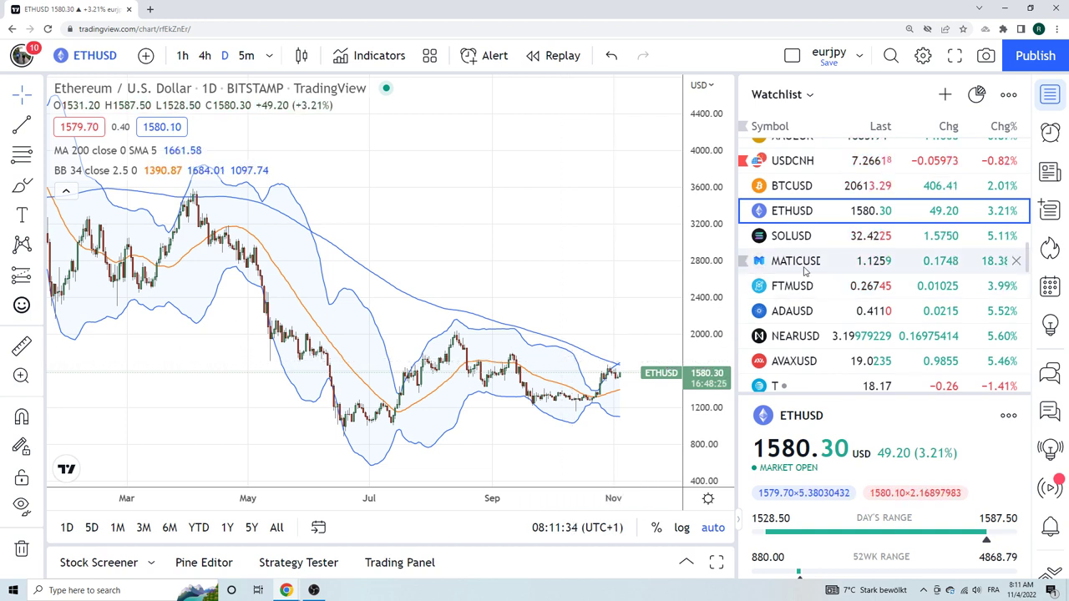
Load the BTCUSD daily chart from the watchlist.
click(794, 187)
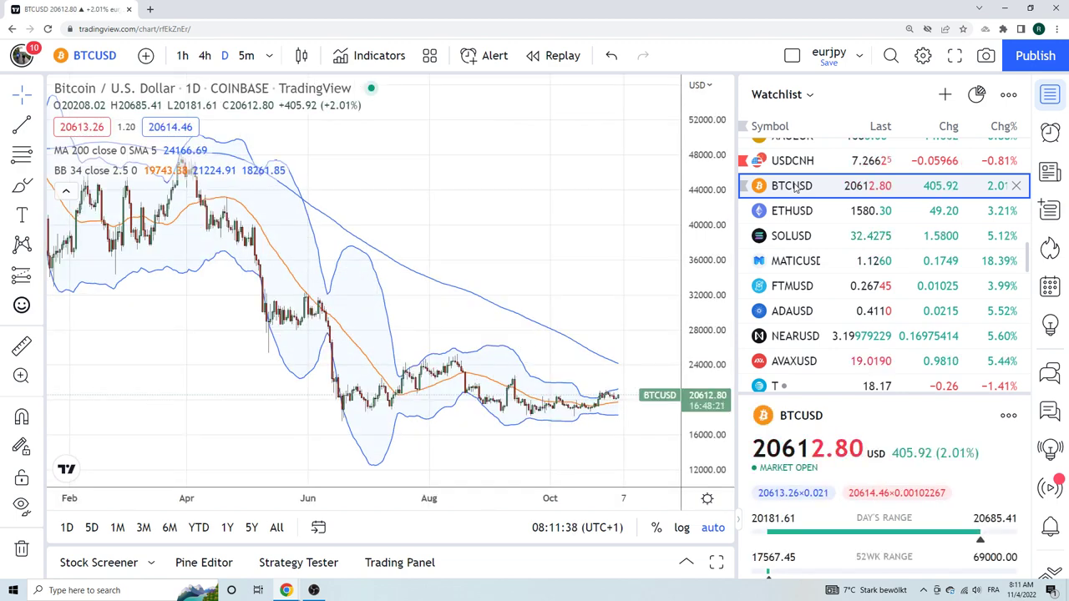
scroll(814, 205, down, 2)
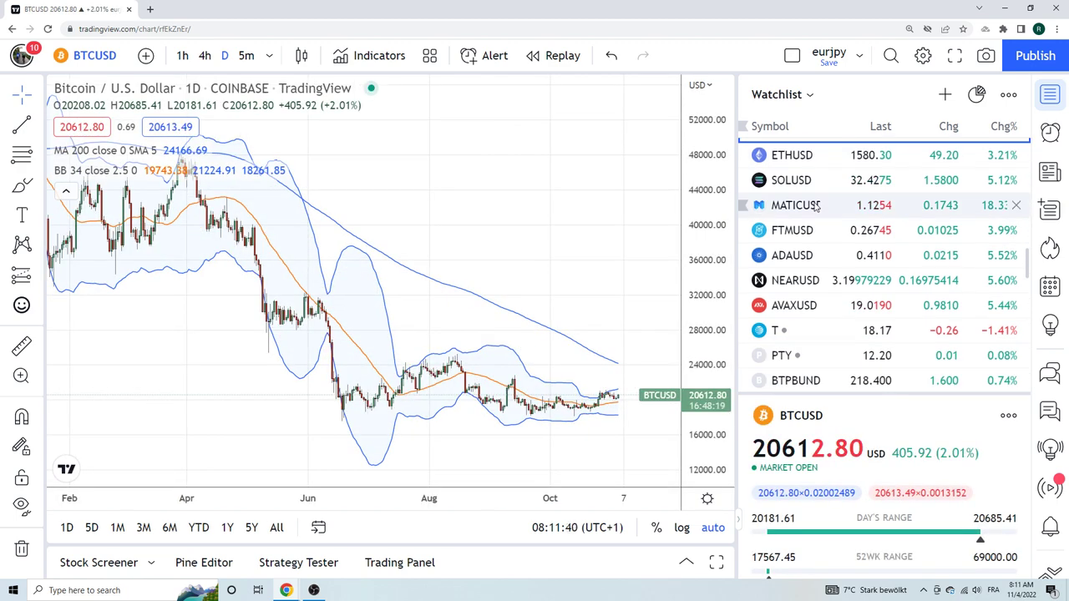
scroll(814, 204, up, 4)
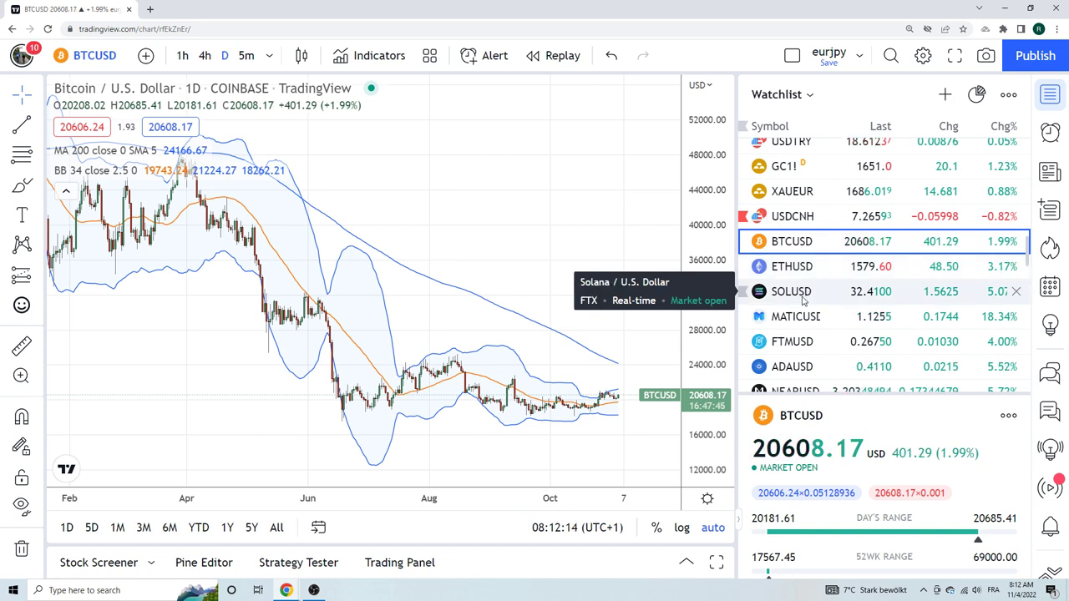
scroll(826, 329, down, 2)
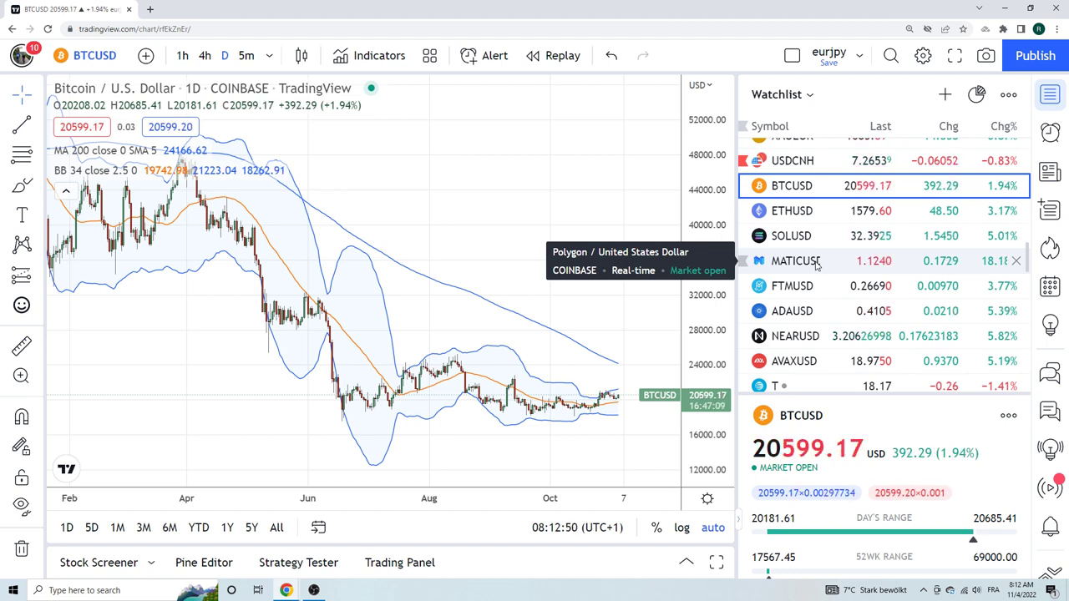
scroll(817, 263, up, 3)
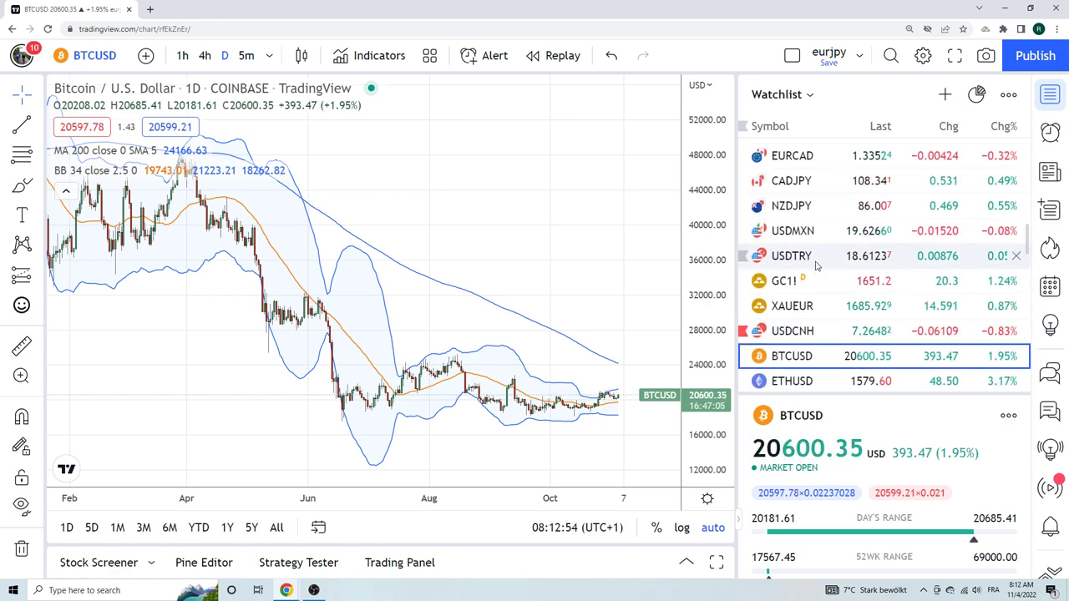
scroll(816, 264, up, 1)
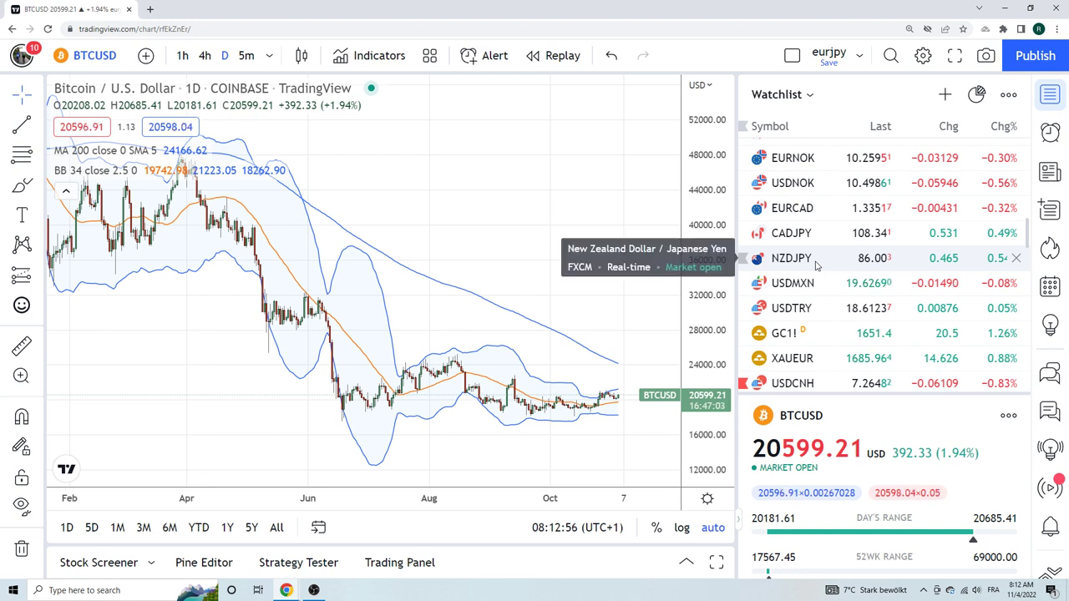